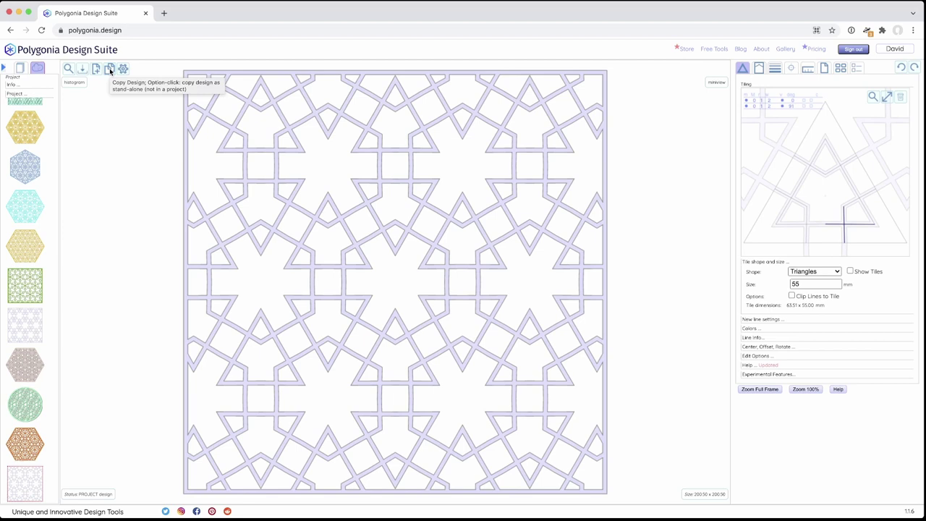
Step: Duplicate the current design as a new copy, design 56 of 56
left_click(110, 69)
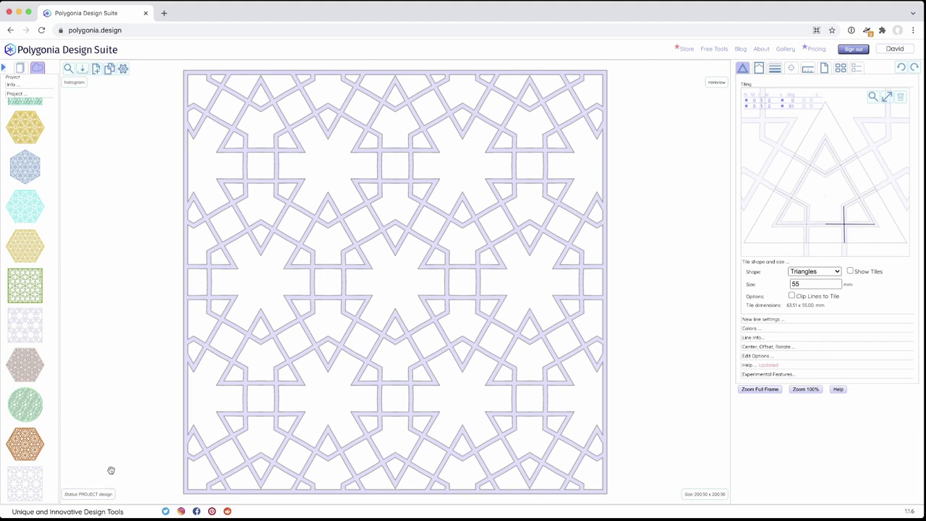
scroll(37, 479, "down", 1)
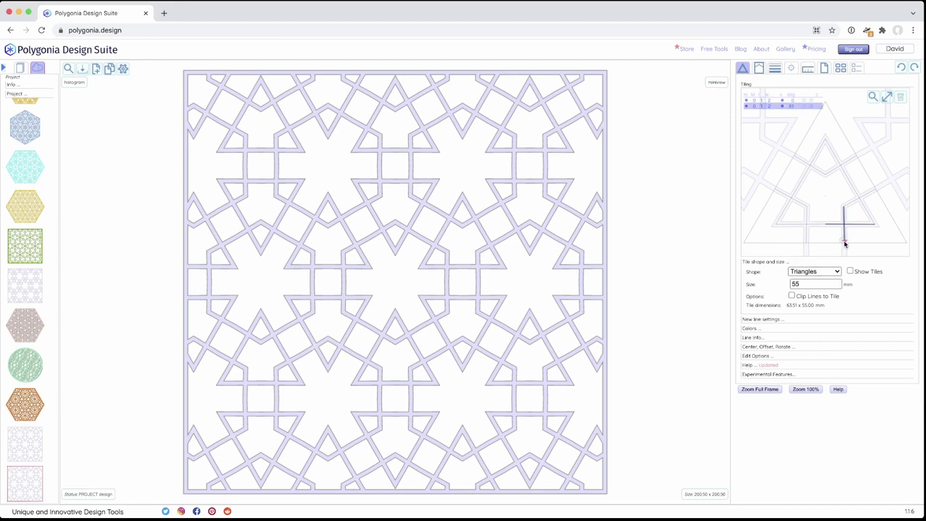
Step: Resize the rectangular frame to 183 mm wide by 184 mm high
left_click(760, 71)
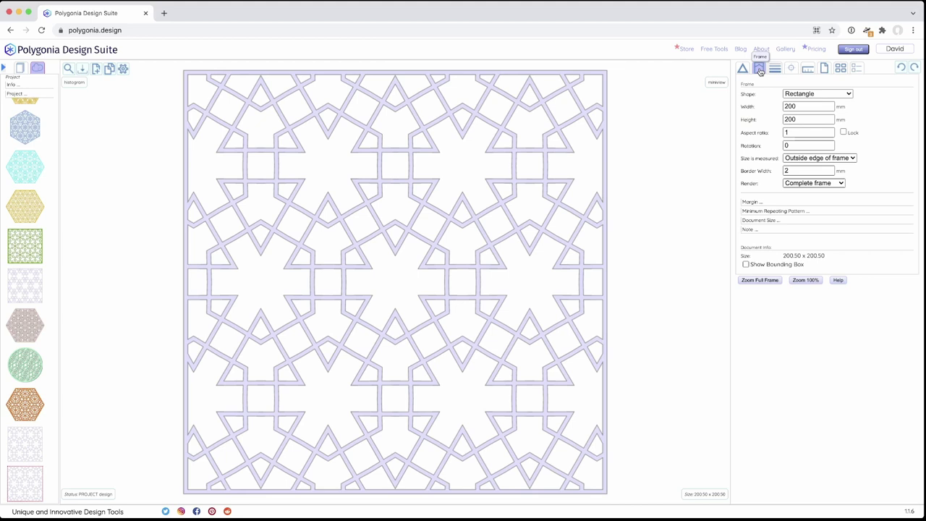
left_click(830, 110)
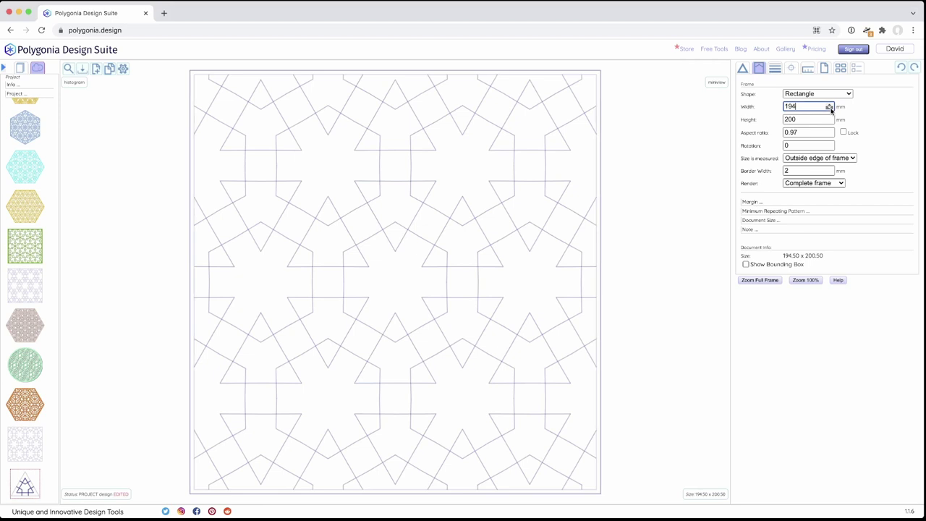
left_click(831, 122)
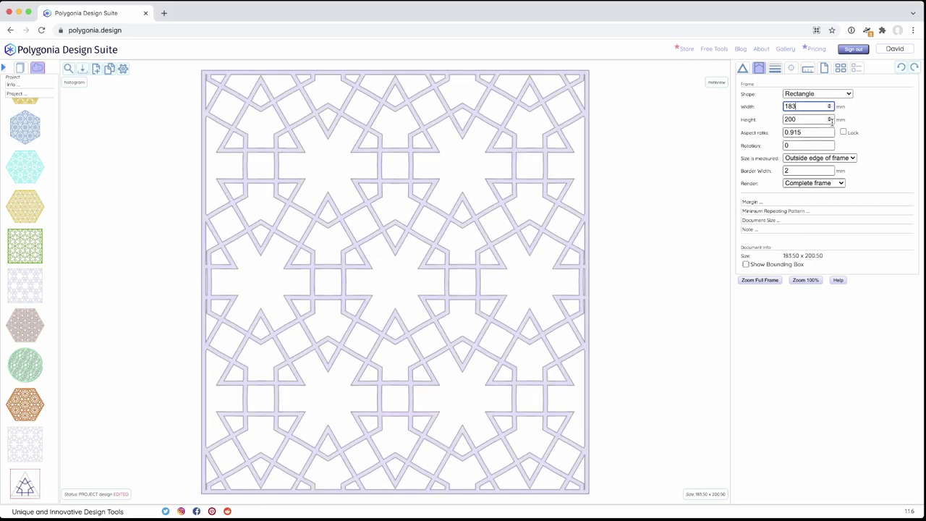
left_click(831, 122)
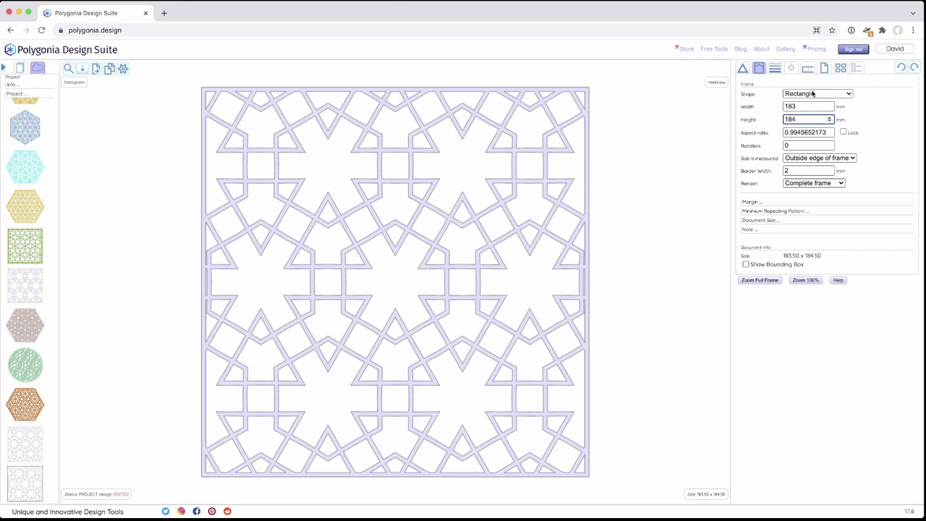
left_click(813, 94)
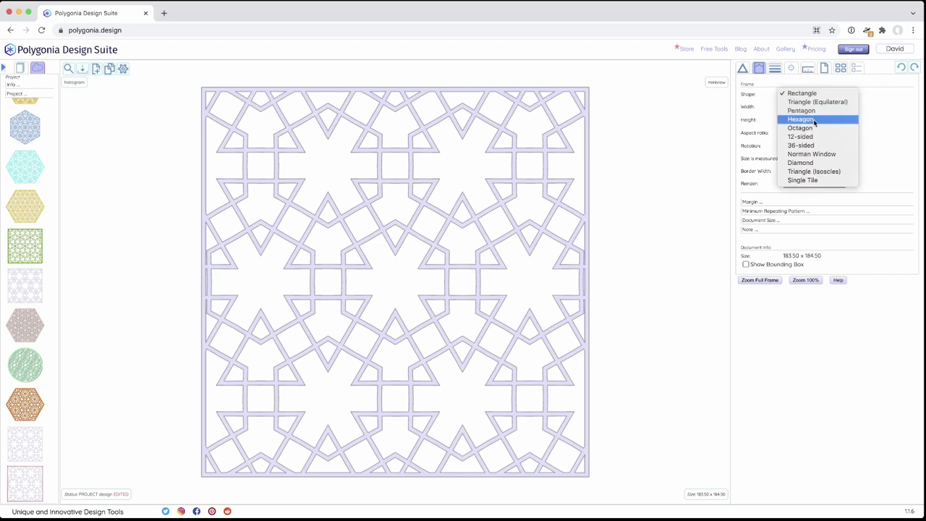
Step: Change the frame to a hexagon rotated 30° with a 103 mm radius
left_click(815, 120)
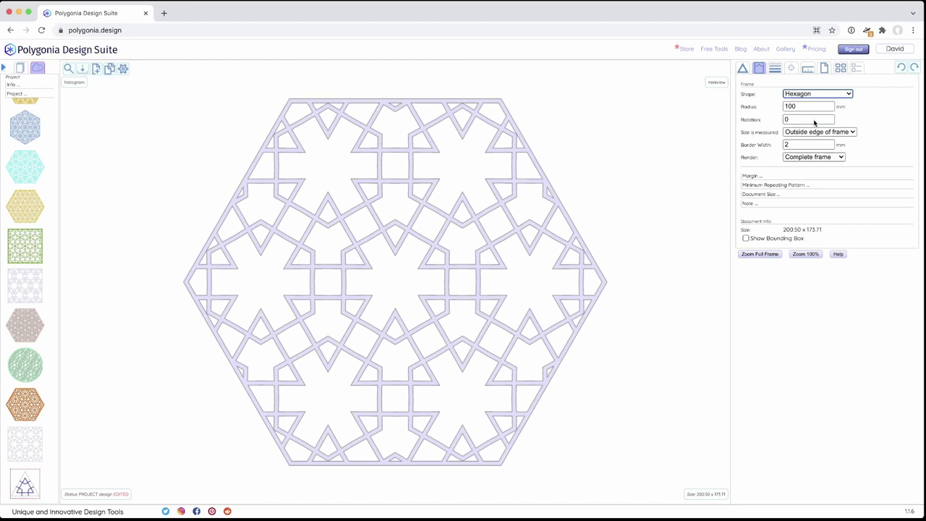
mouse_move(808, 120)
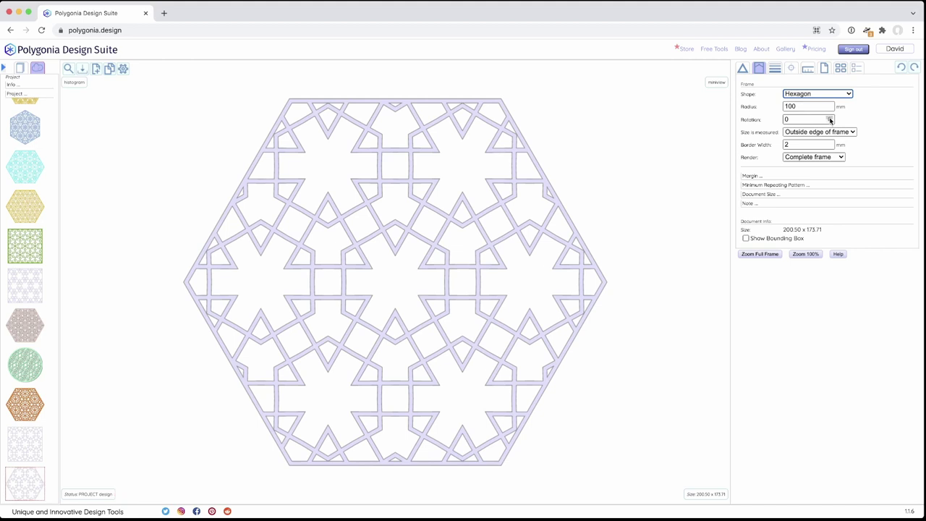
left_click(831, 119)
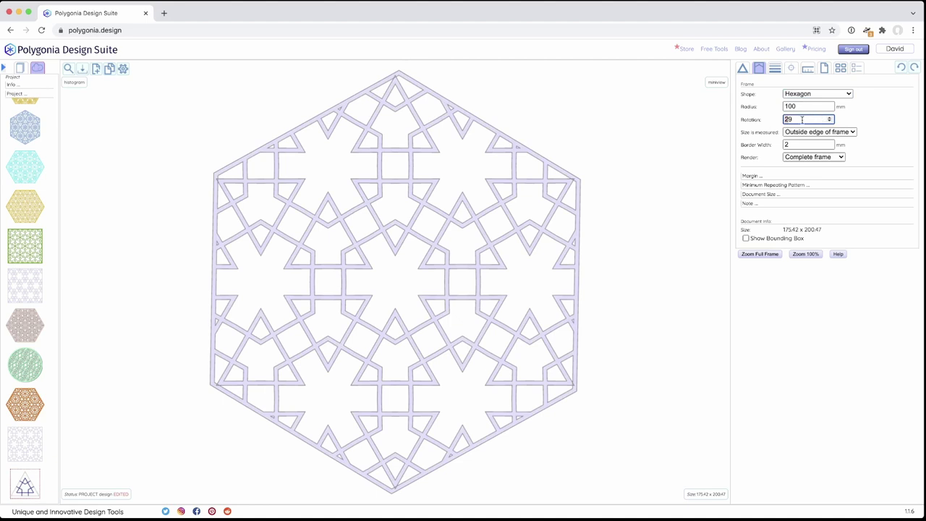
type("30")
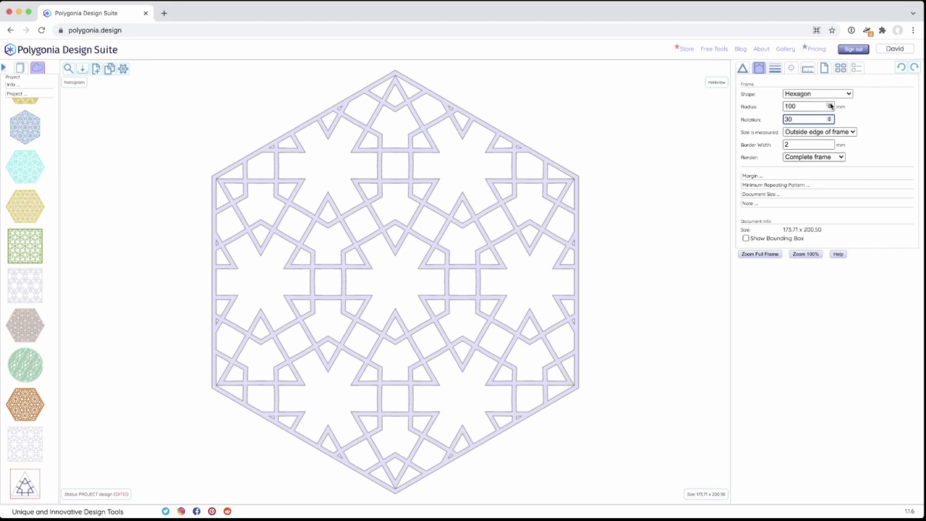
left_click(830, 104)
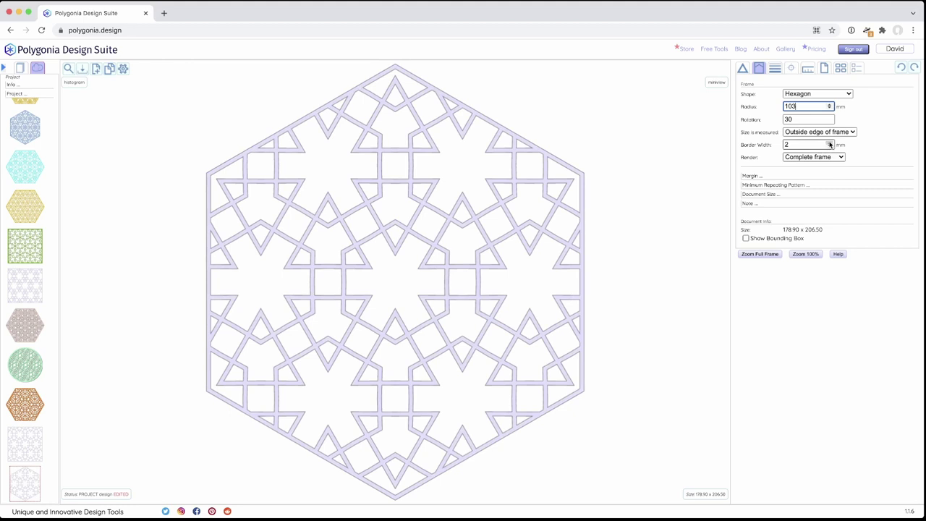
Step: Measure the hexagon's size at the frame centreline and set a 5 mm border width
left_click(830, 143)
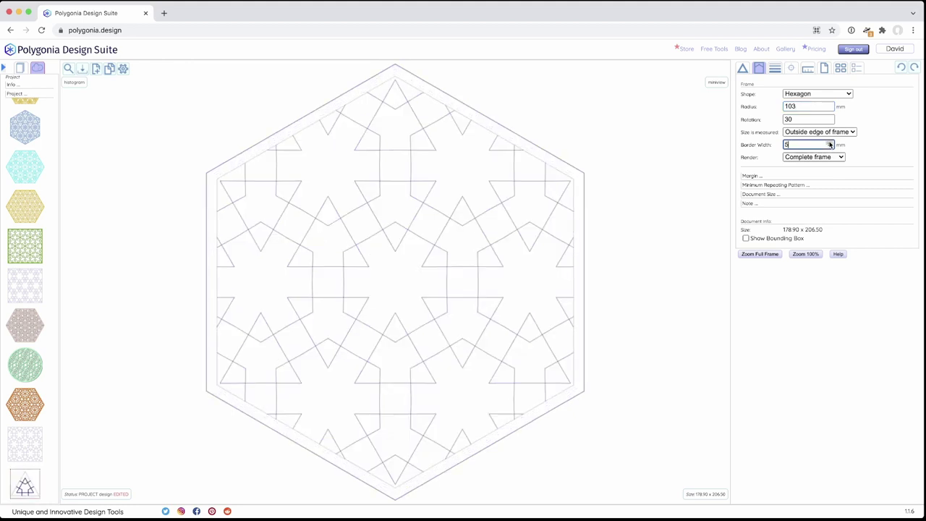
left_click(830, 142)
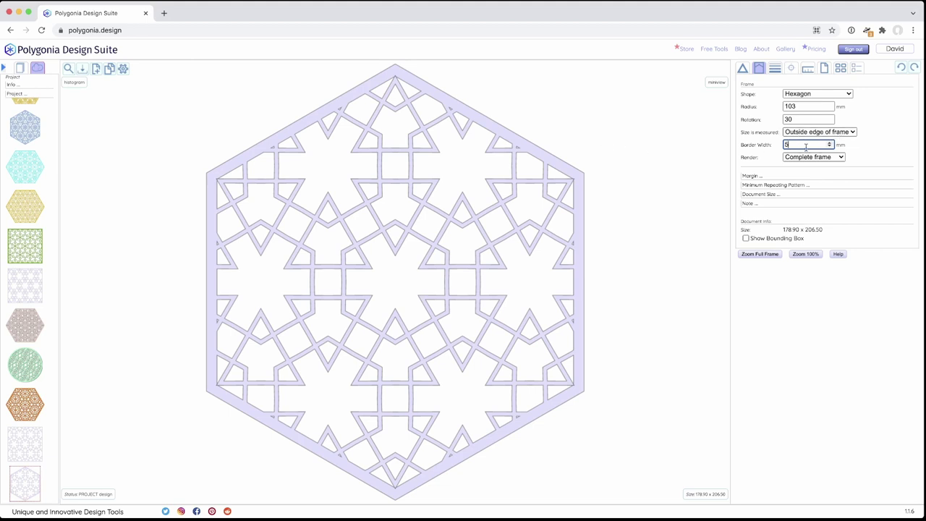
left_click(830, 144)
left_click(830, 143)
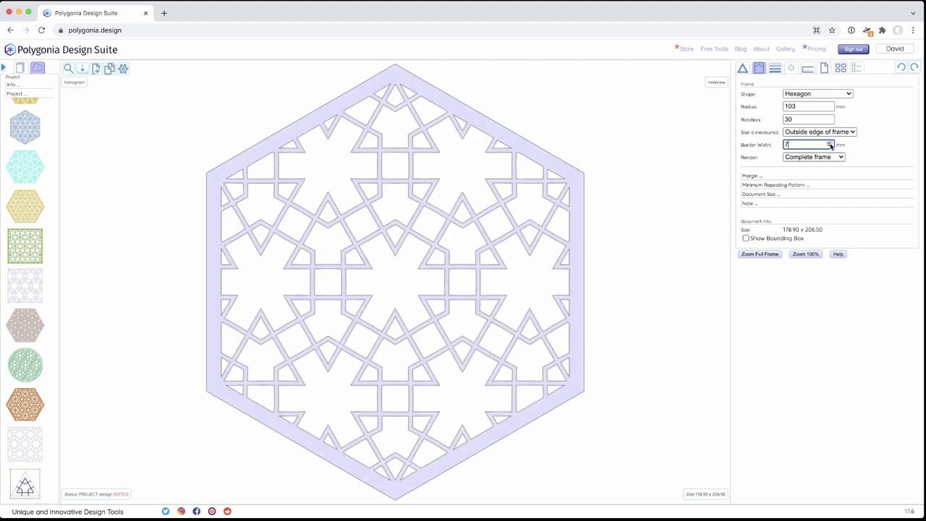
left_click(833, 135)
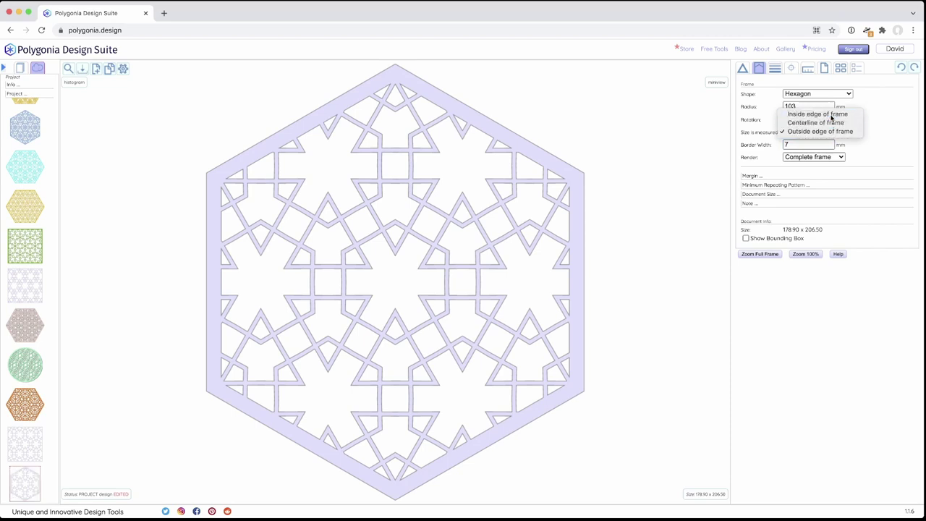
left_click(832, 115)
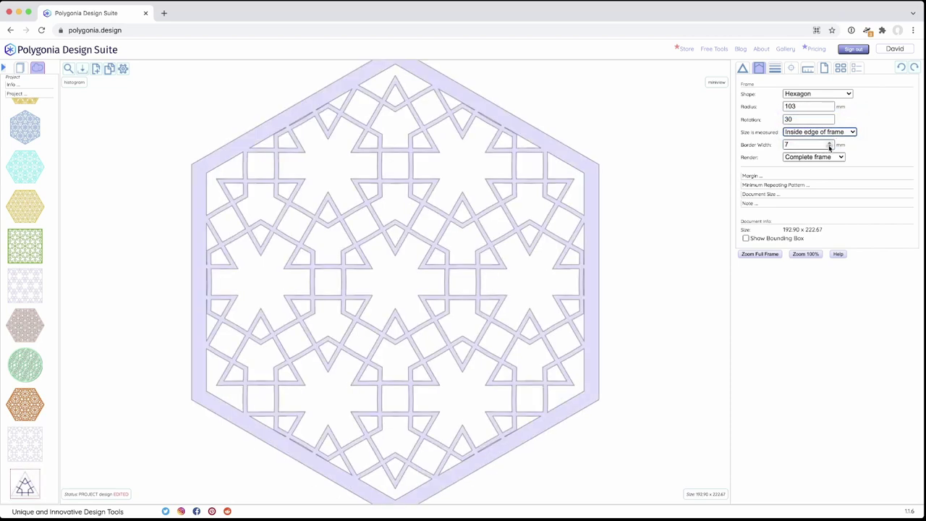
left_click(830, 147)
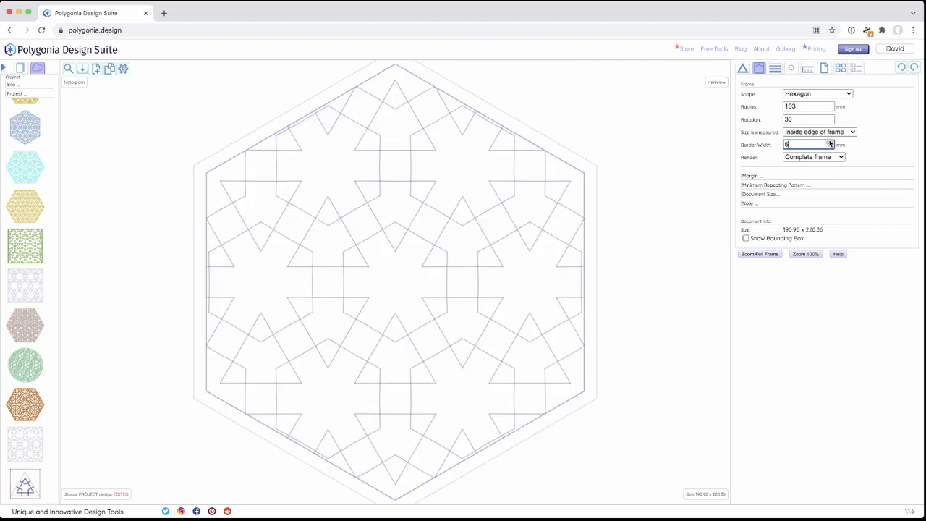
left_click(830, 142)
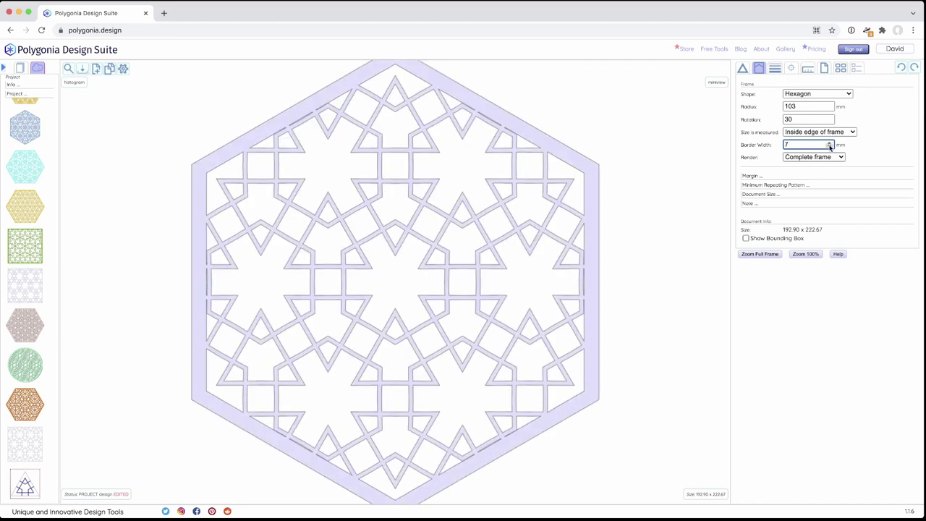
left_click(830, 135)
left_click(830, 140)
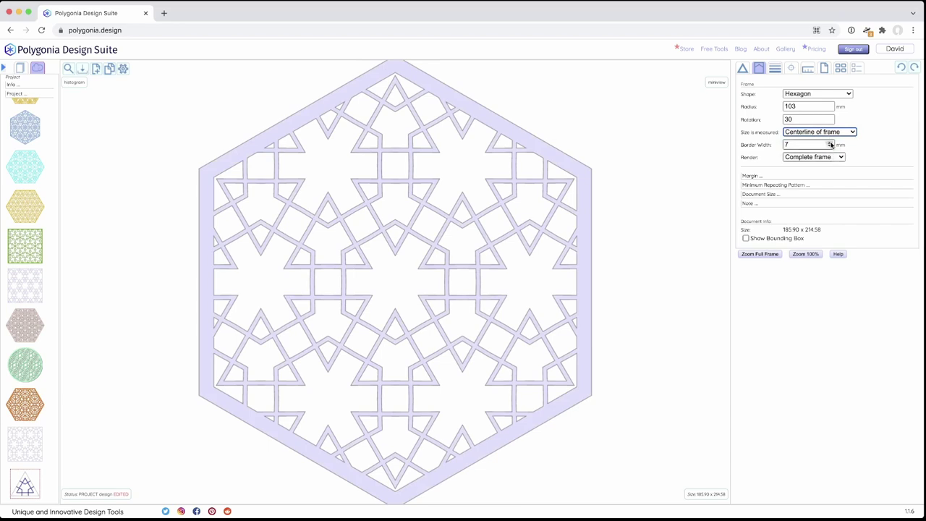
left_click(831, 143)
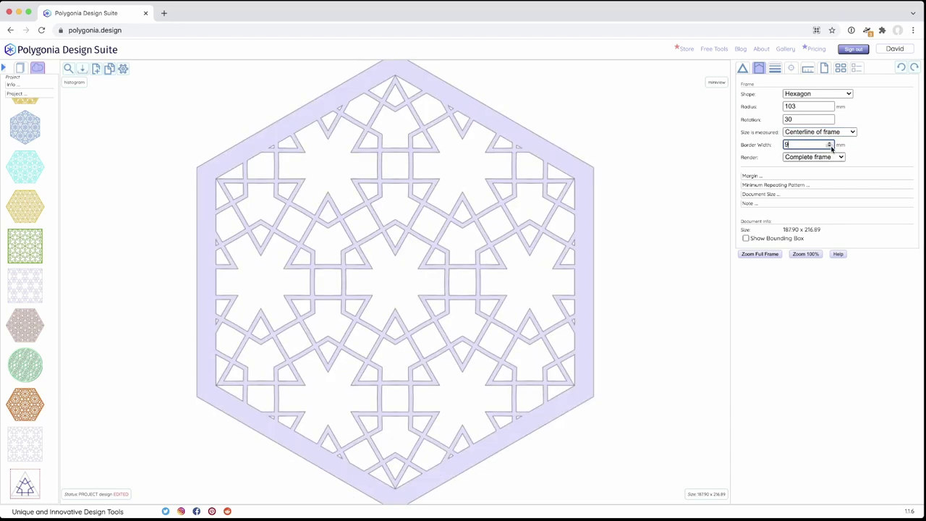
left_click(830, 147)
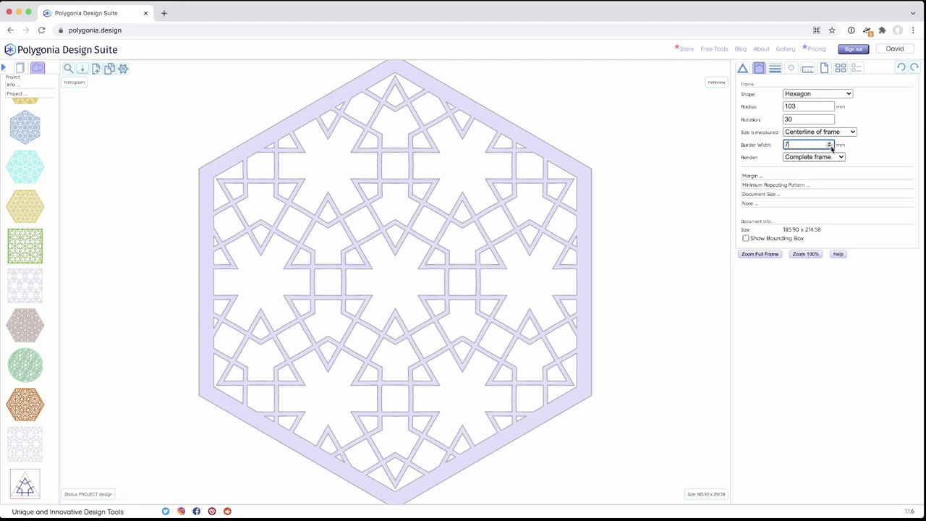
left_click(831, 147)
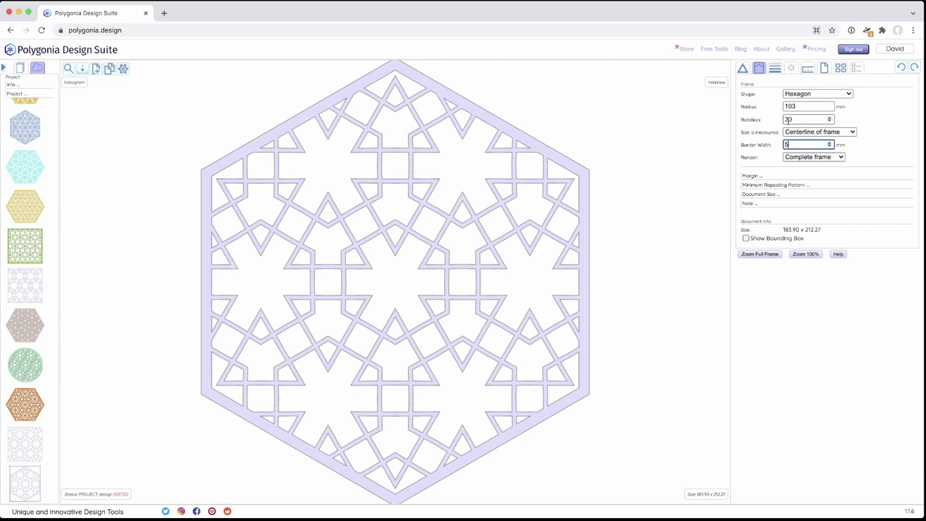
Step: Reset the hexagon rotation to 0° and shrink its radius to 67 mm
double_click(787, 119)
type("0")
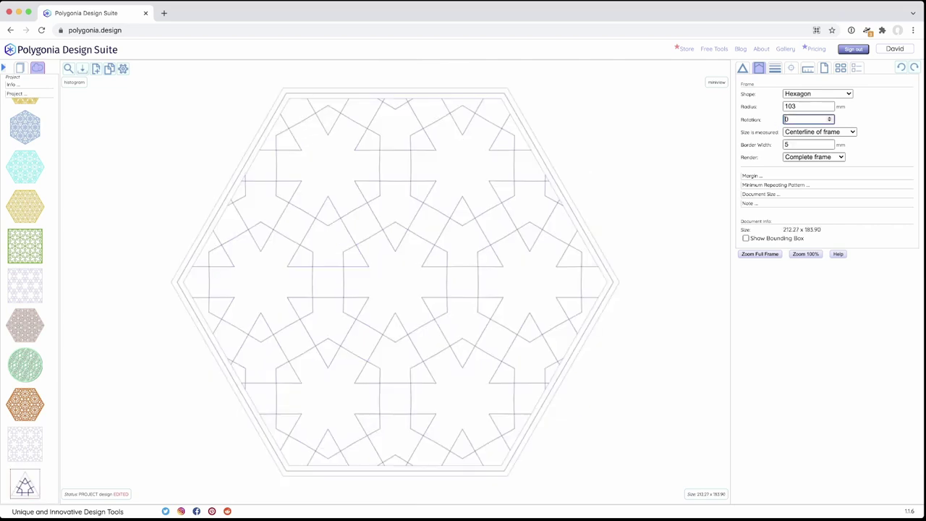
left_click(831, 109)
left_click(830, 109)
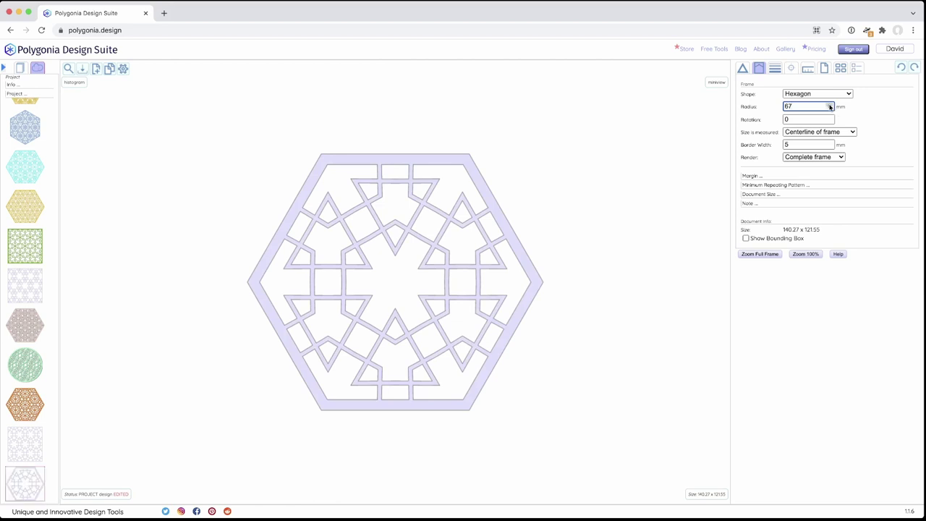
left_click(742, 70)
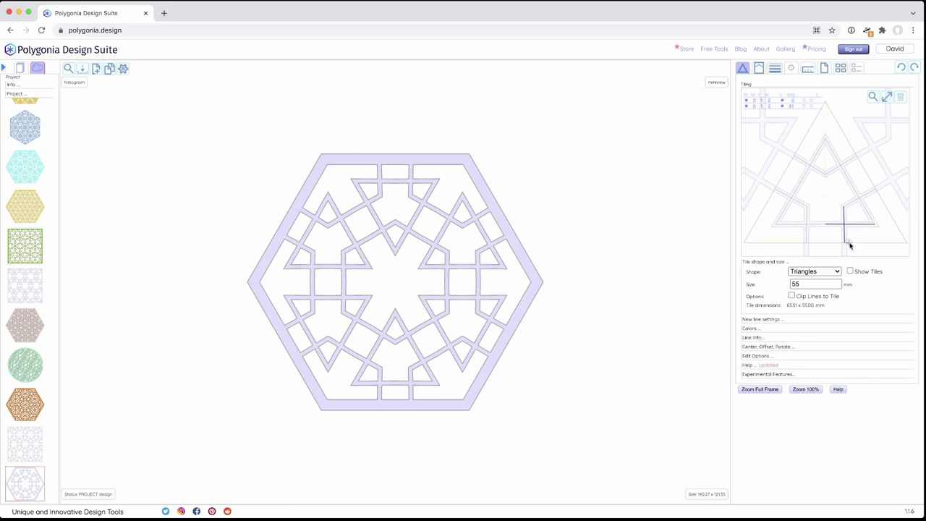
Step: Draw two new lines in the triangle tile and save the design
left_click_drag(846, 243, 906, 246)
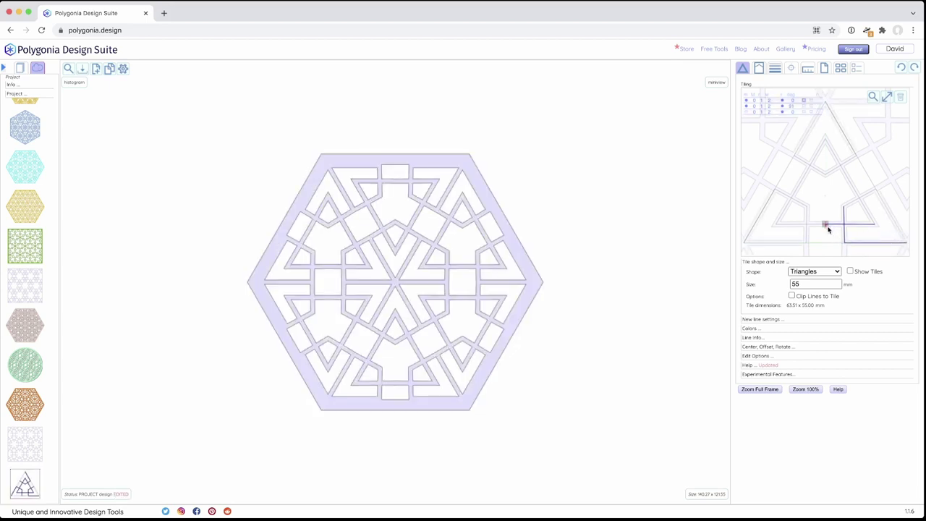
left_click_drag(826, 226, 827, 245)
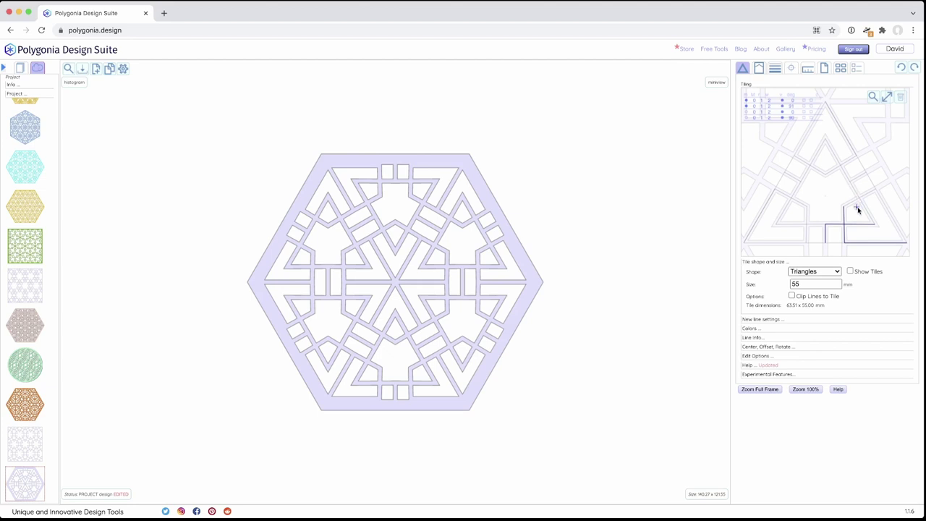
key("ctrl+s")
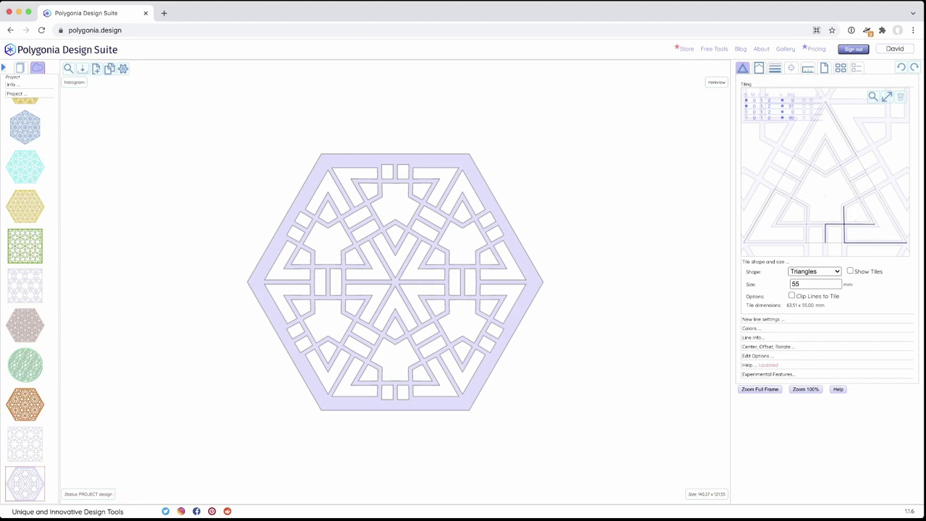